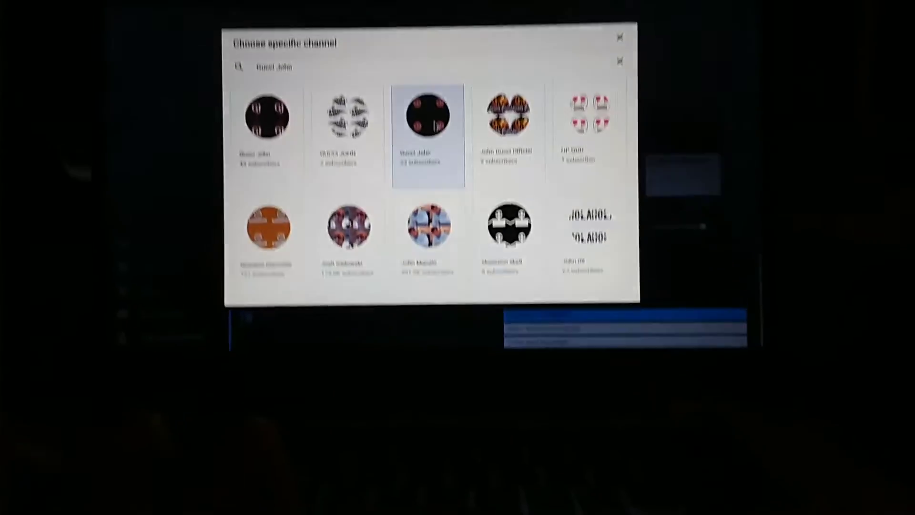
Feature the Gucci John channel in the end screen's channel element
click(435, 125)
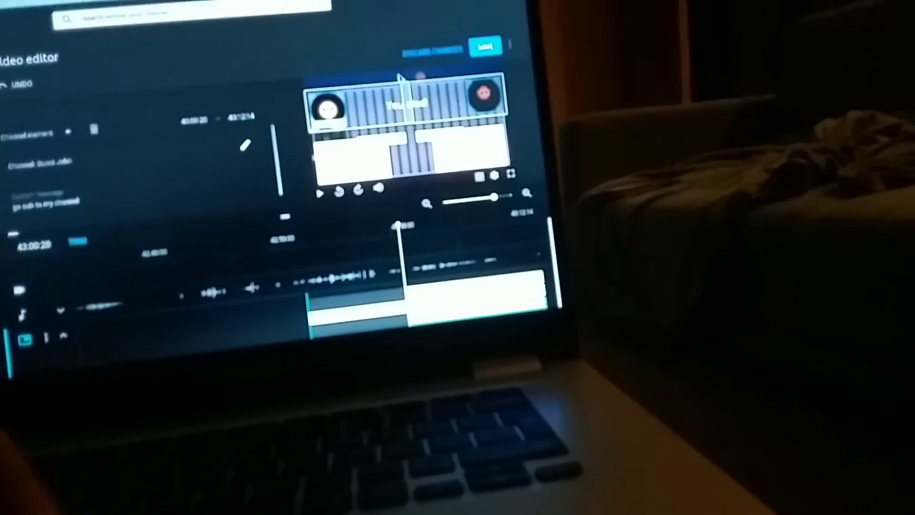
Jump the end screen preview back to an earlier moment in the video
click(295, 227)
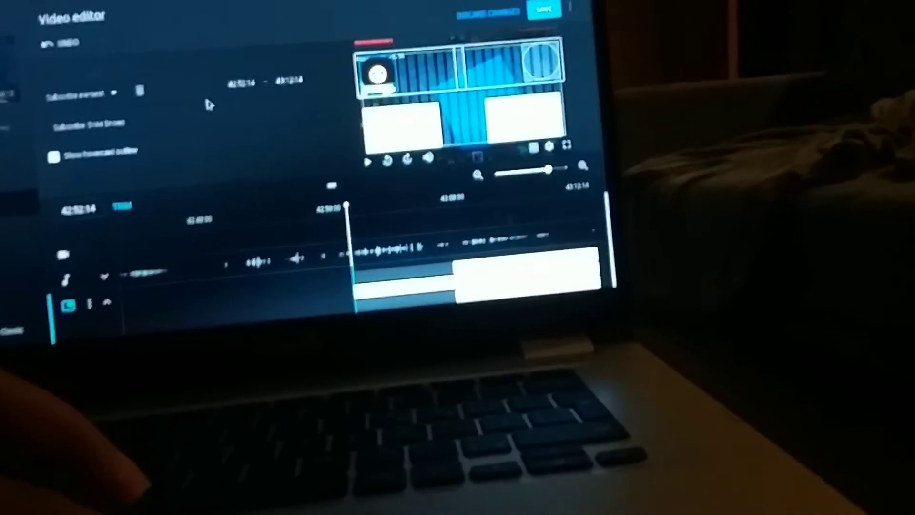